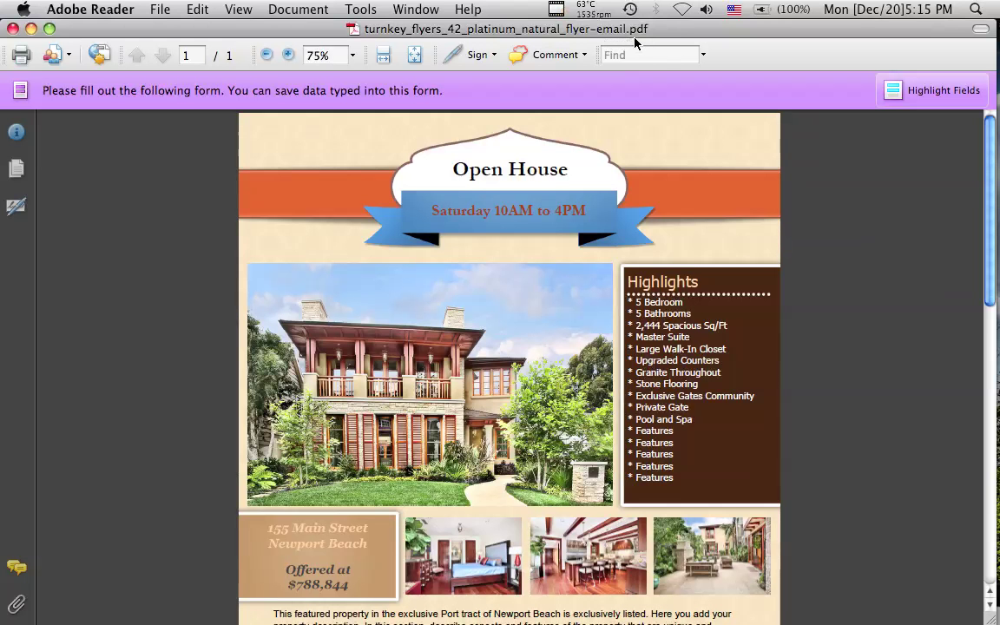
# Step: Close the flyer PDF, select the email flyer in the 155 Main Street folder, and switch to Go2Convert in Firefox
pyautogui.click(12, 29)
pyautogui.click(635, 236)
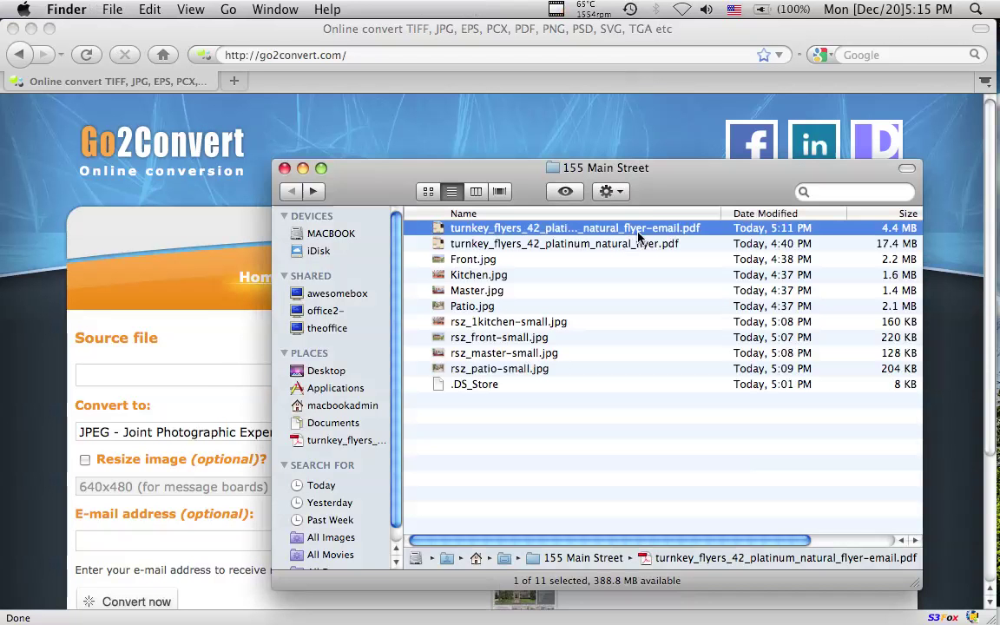
pyautogui.click(640, 238)
pyautogui.press('Escape')
pyautogui.click(361, 53)
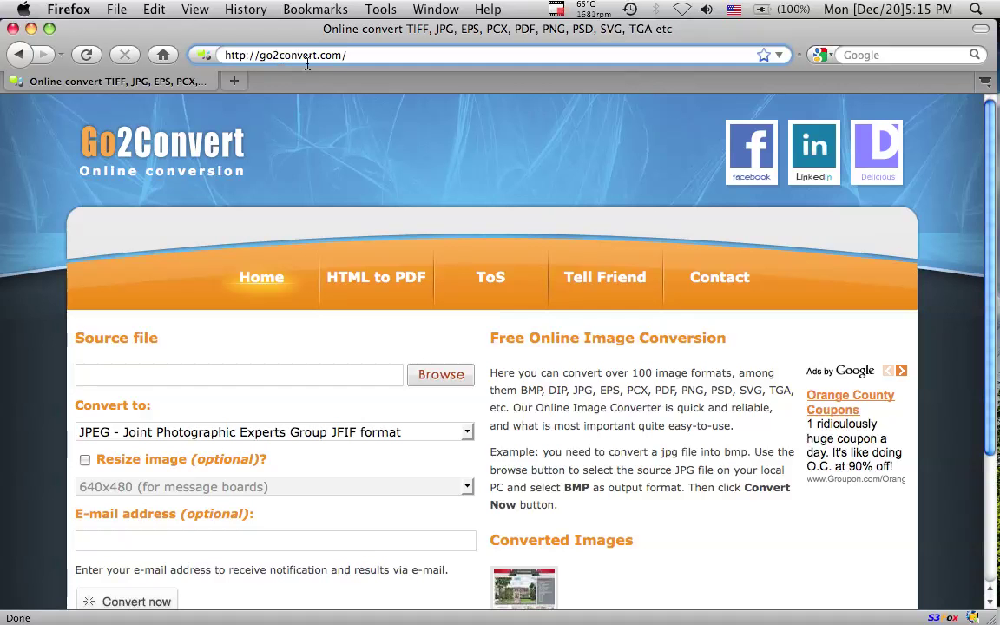
# Step: Choose turnkey_flyers_42_platinum_natural_flyer-email.pdf as the Go2Convert source file
pyautogui.scroll(-5, 616, 408)
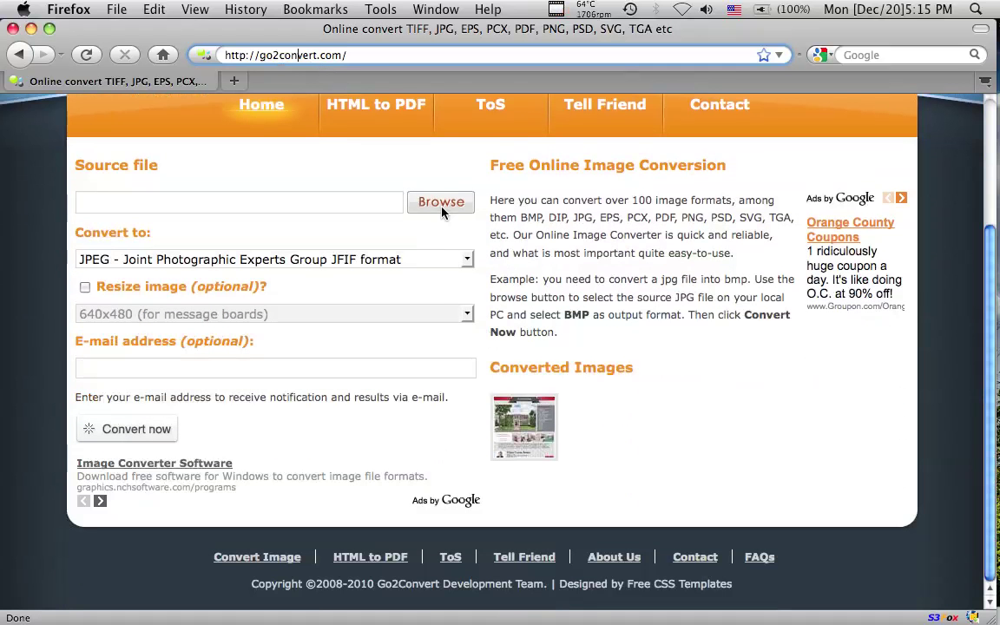
pyautogui.click(442, 209)
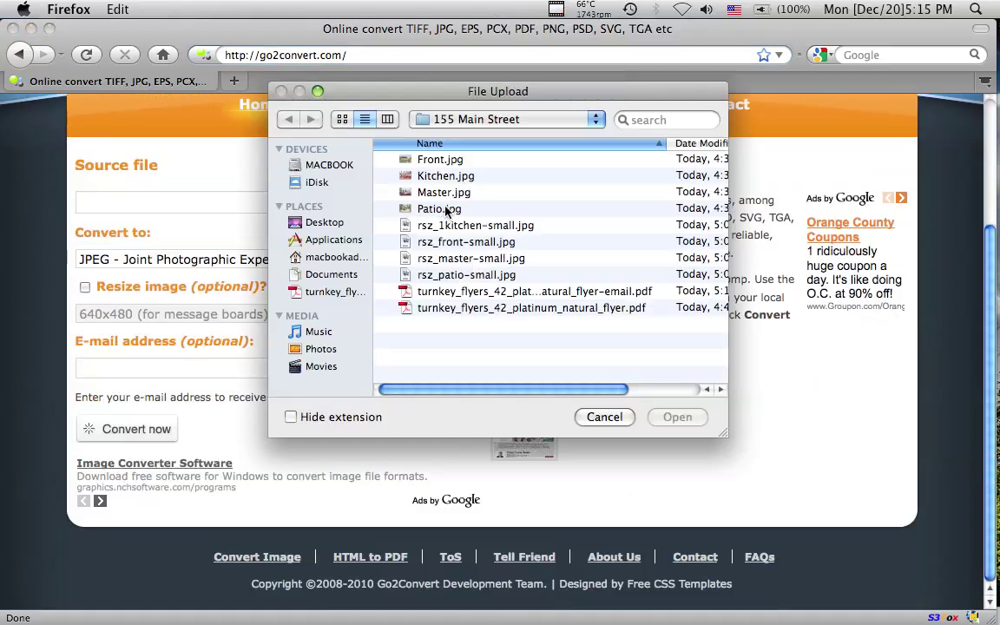
pyautogui.click(532, 294)
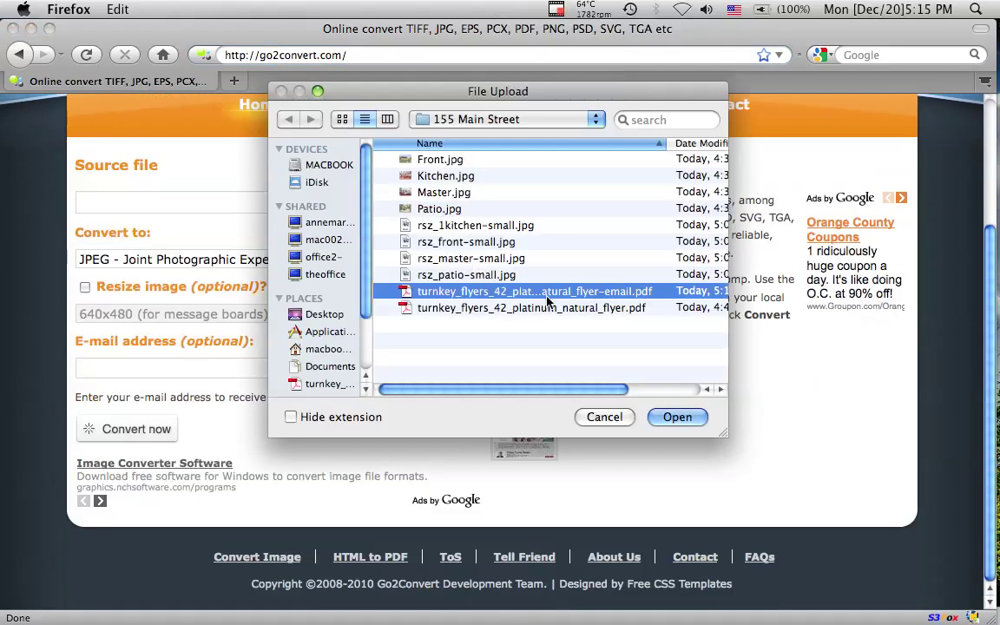
pyautogui.click(679, 419)
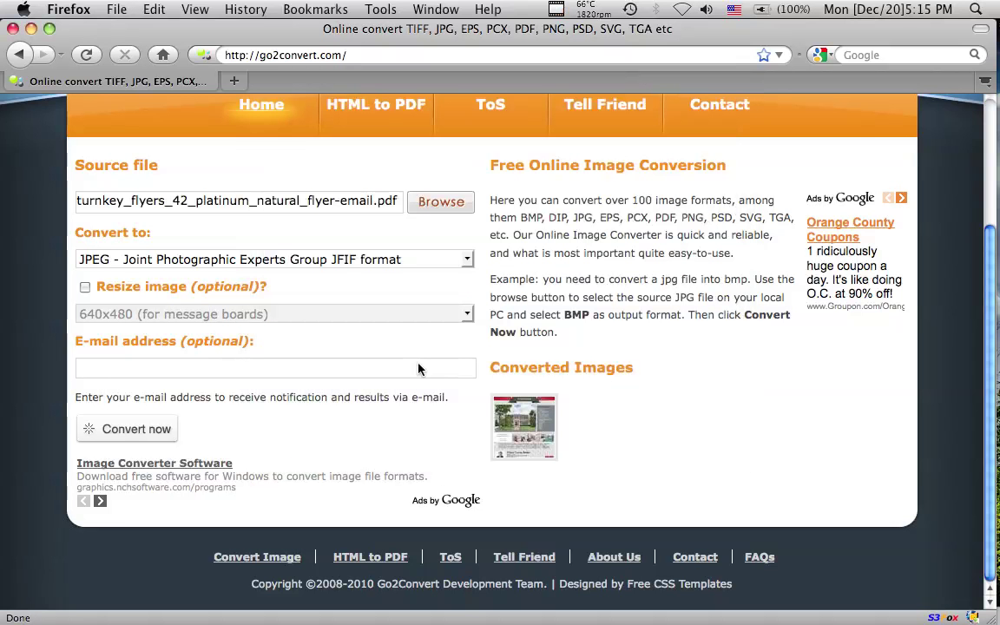
# Step: Resize the output to 800x600 (15-inch monitor) and start the JPEG conversion
pyautogui.click(85, 289)
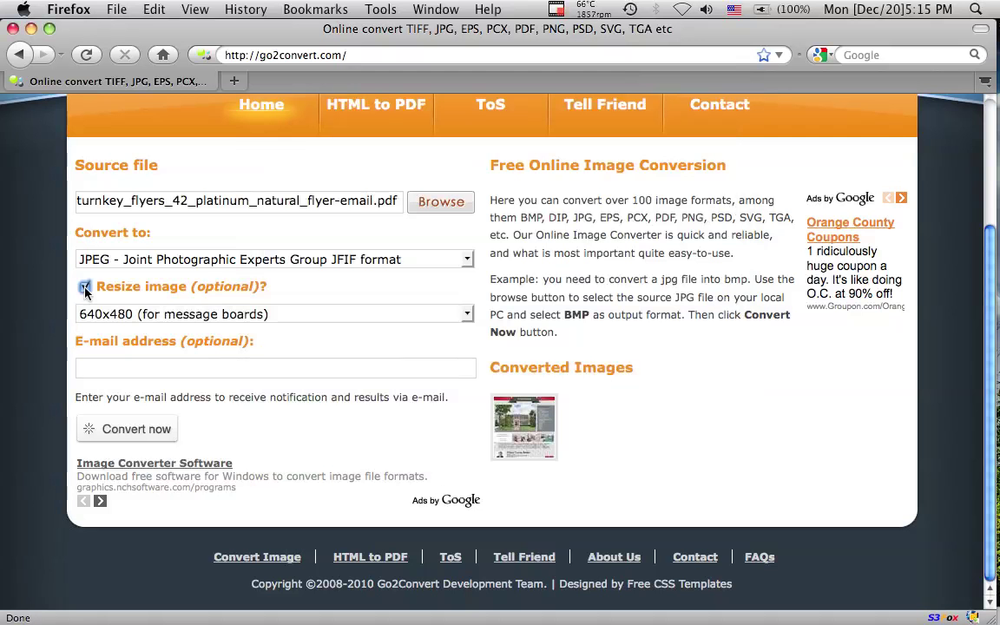
pyautogui.click(146, 314)
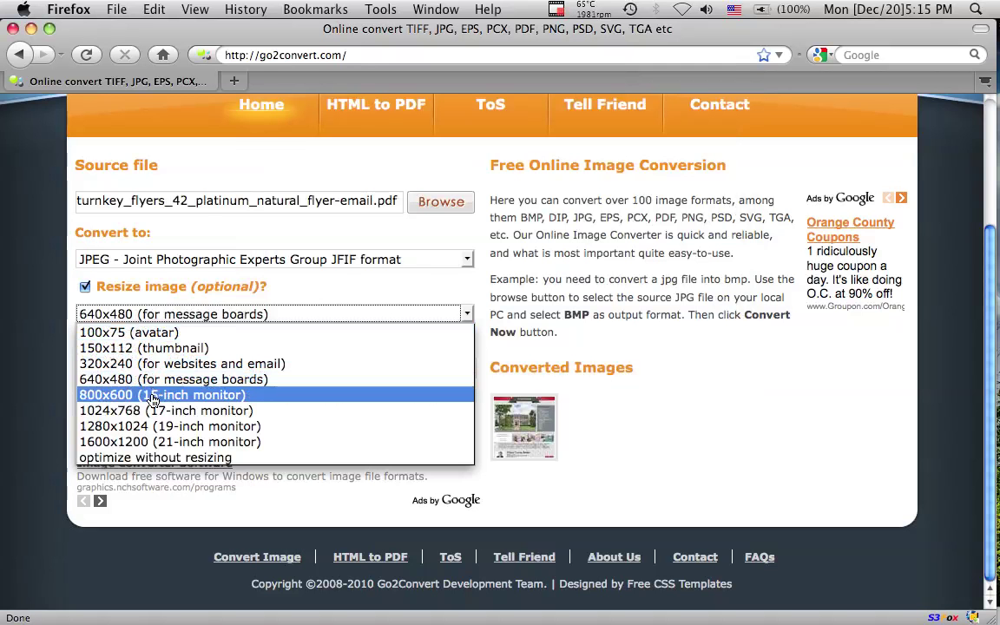
pyautogui.click(152, 398)
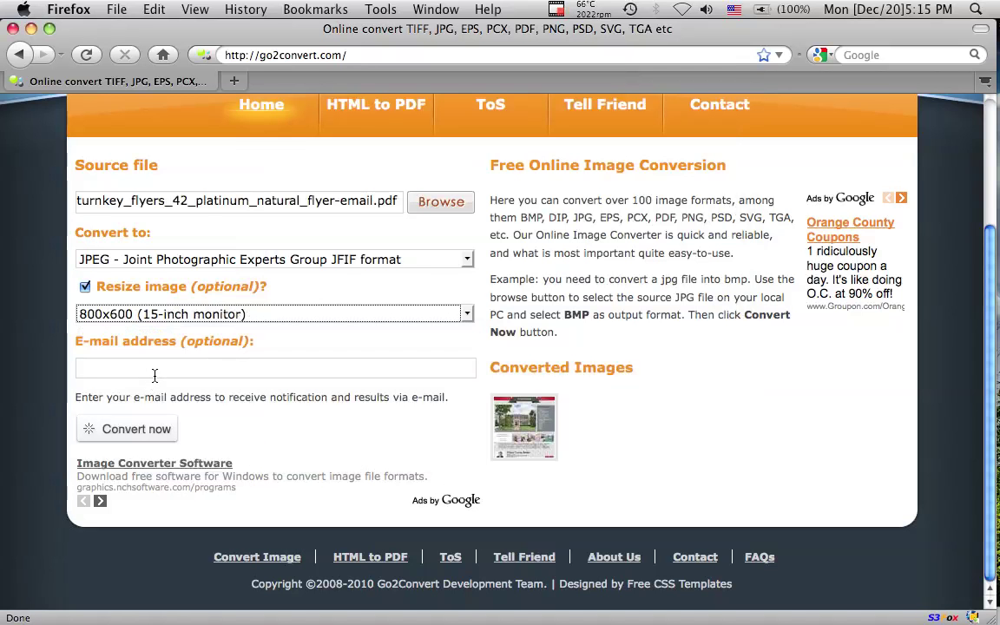
pyautogui.click(155, 375)
pyautogui.click(156, 374)
pyautogui.click(188, 371)
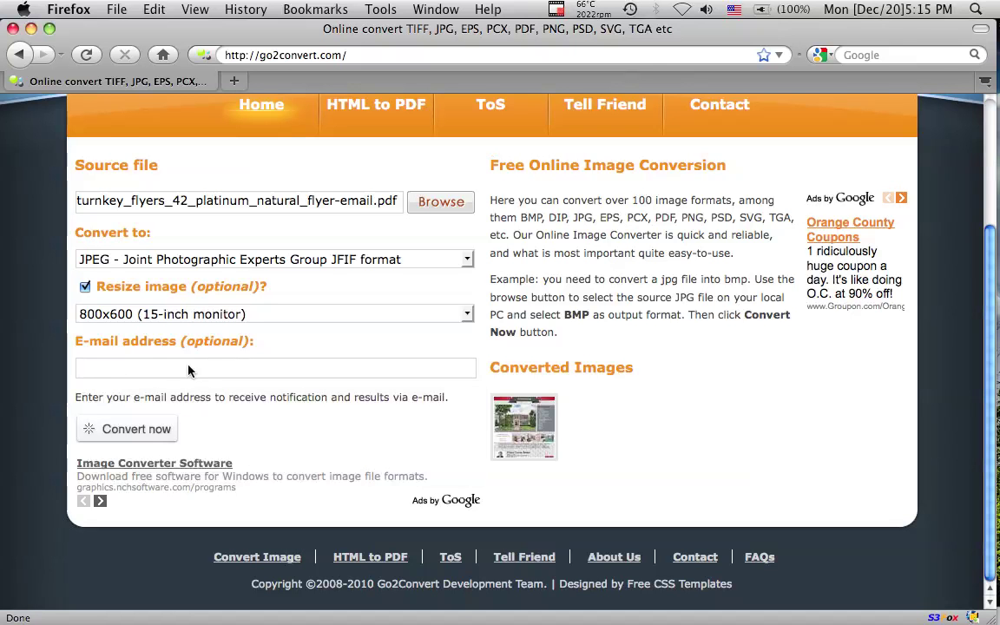
pyautogui.click(161, 431)
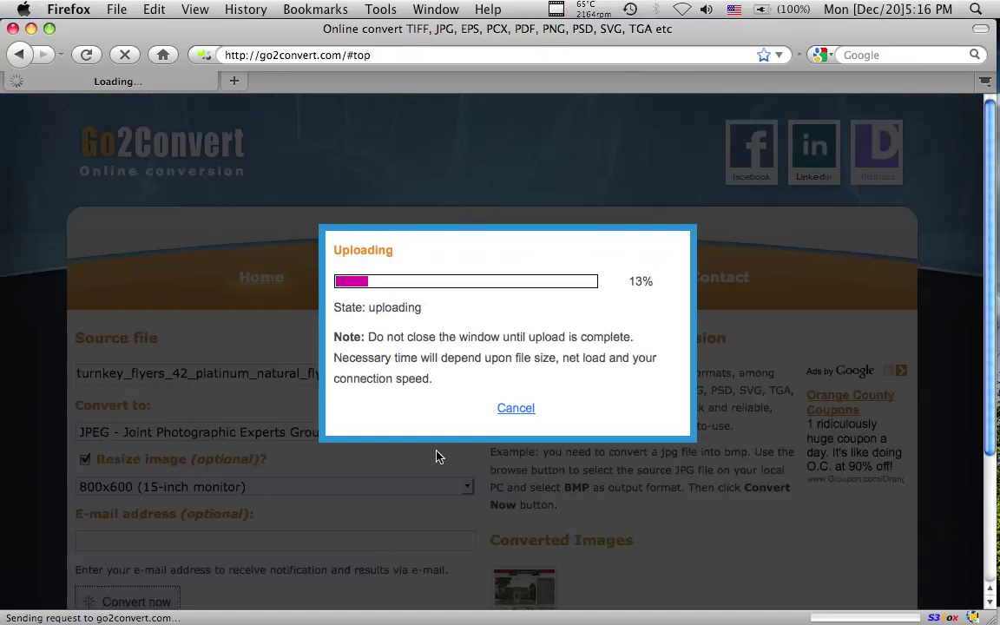
# Step: Scroll to the finished 182.09 KB JPEG results and select its Direct Link URL
pyautogui.click(555, 9)
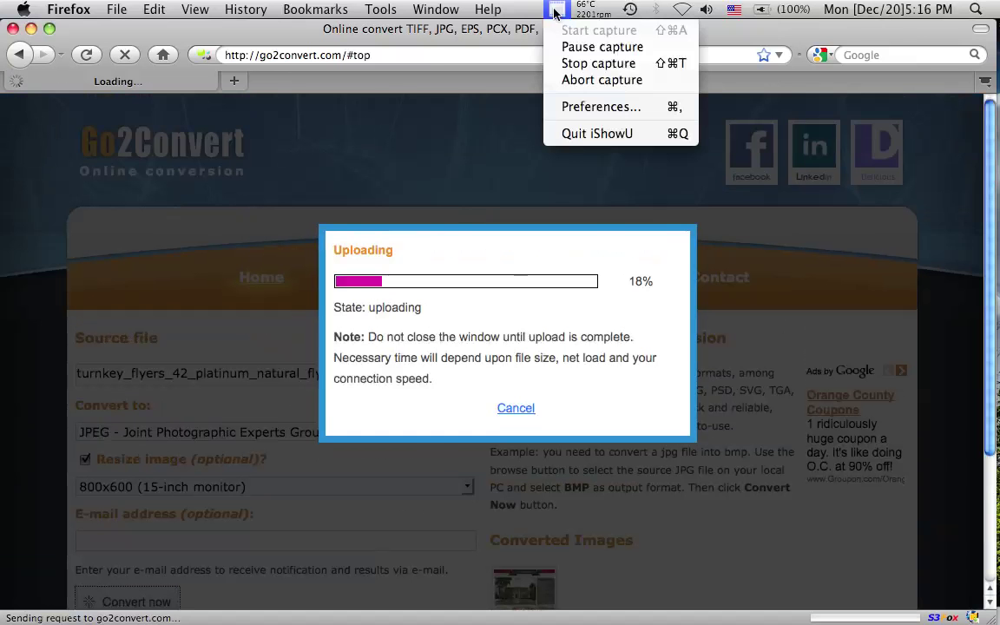
pyautogui.click(592, 44)
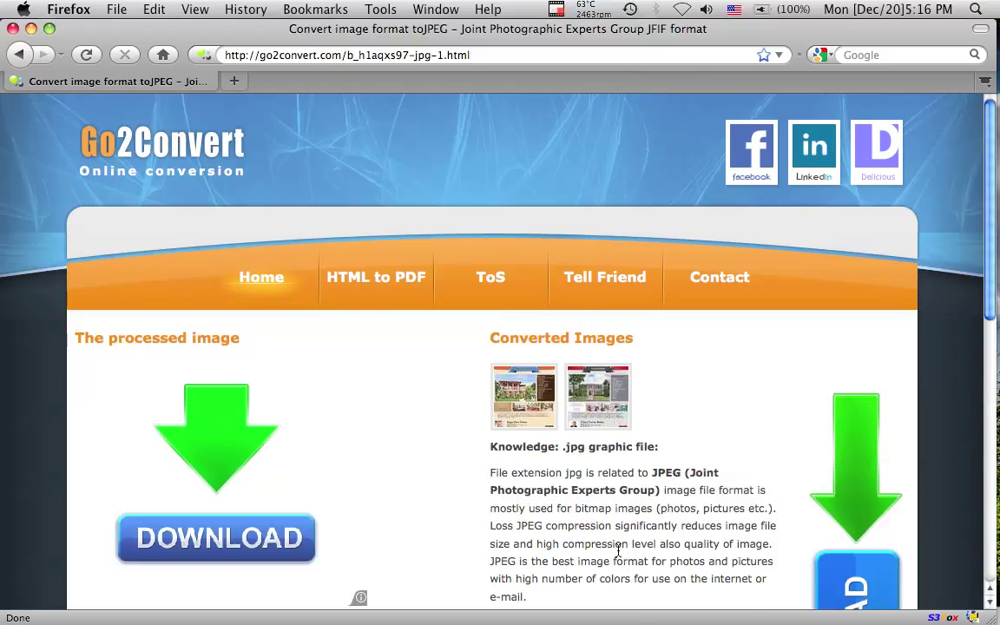
pyautogui.scroll(-2, 409, 475)
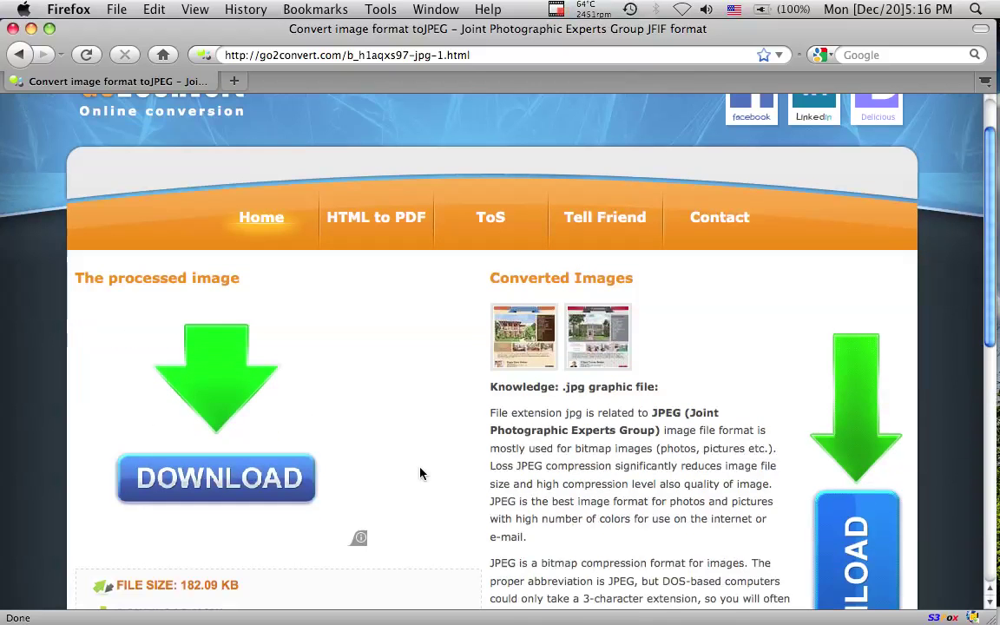
pyautogui.scroll(-2, 424, 474)
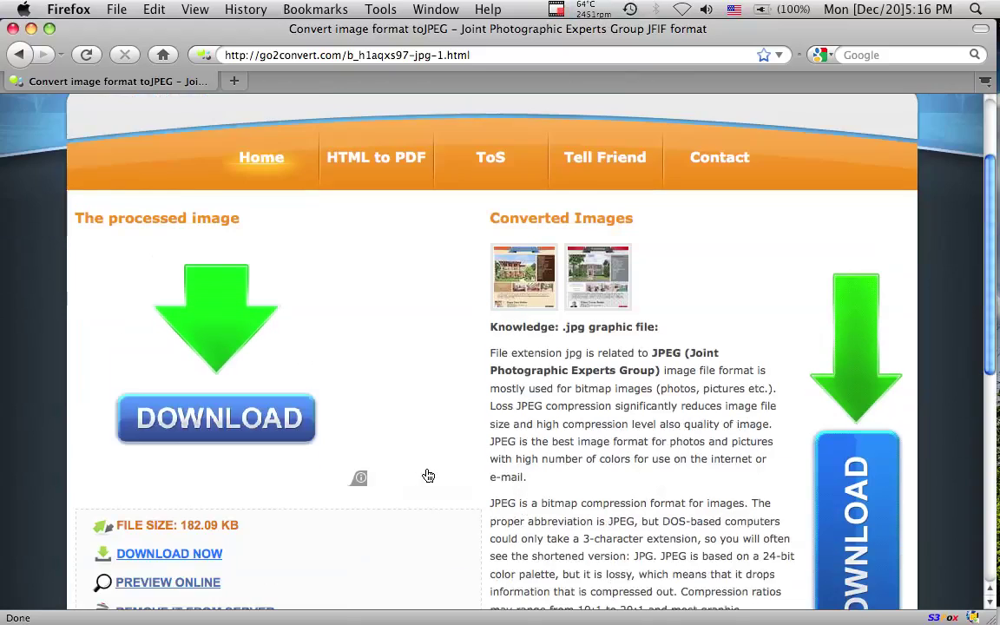
pyautogui.scroll(-4, 427, 473)
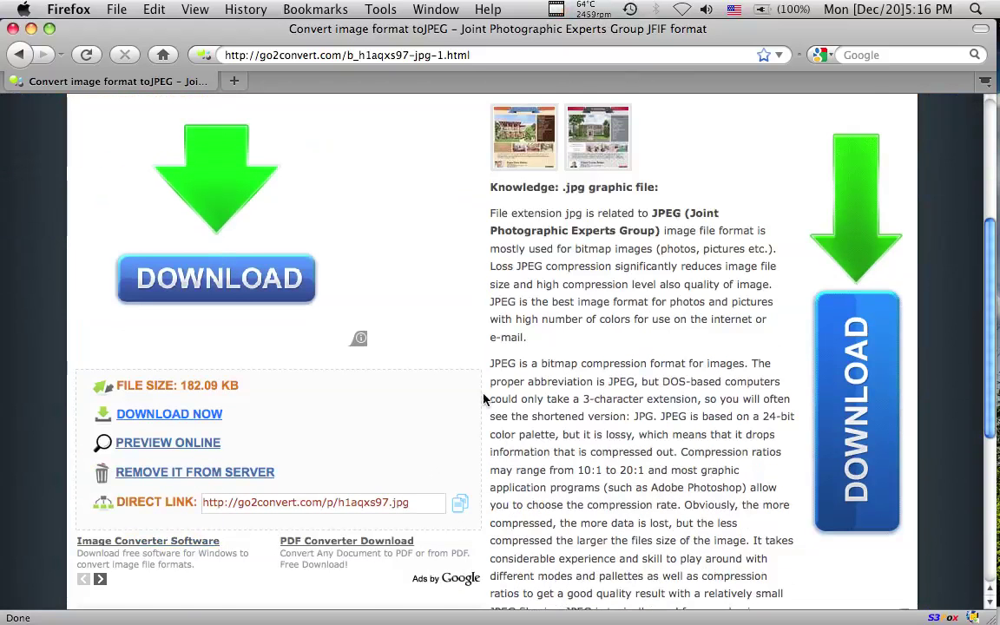
pyautogui.scroll(-5, 485, 398)
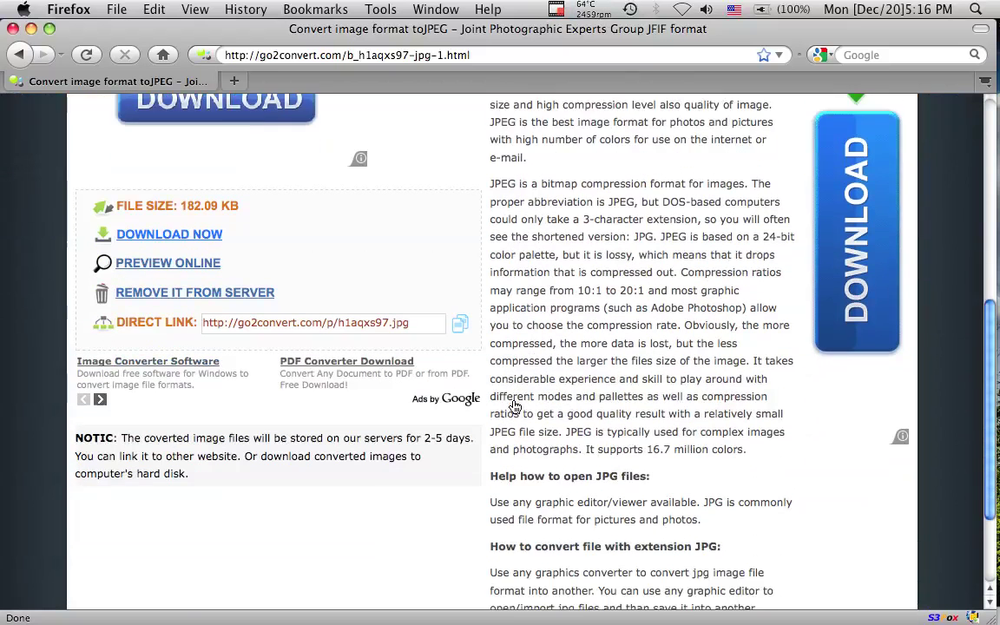
pyautogui.scroll(-2, 515, 406)
pyautogui.click(228, 261)
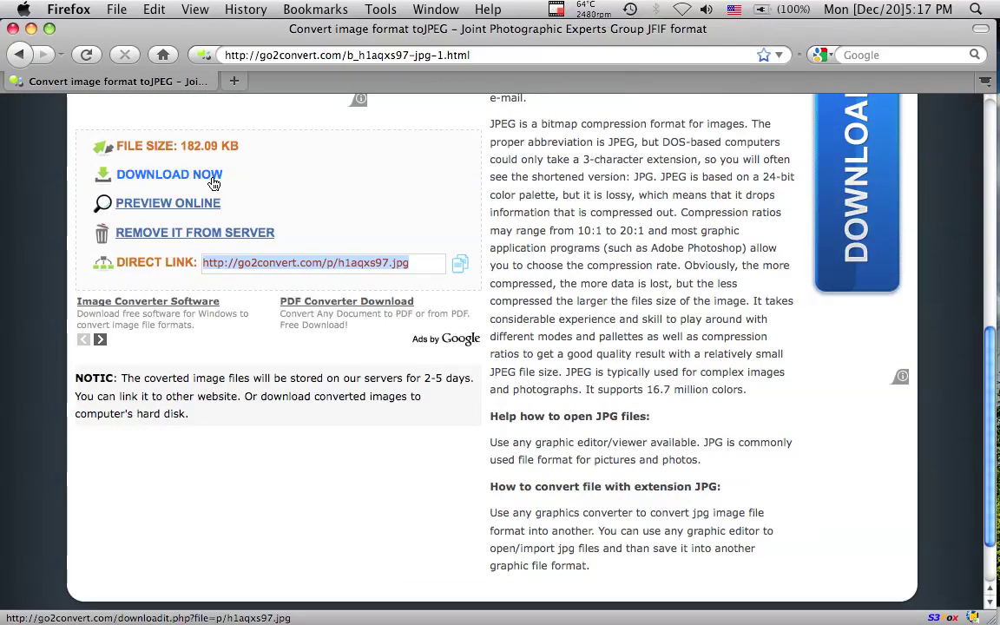
# Step: Download the converted JPEG, saving it as 155-main-street.jpg in the 155 Main Street folder
pyautogui.click(149, 177)
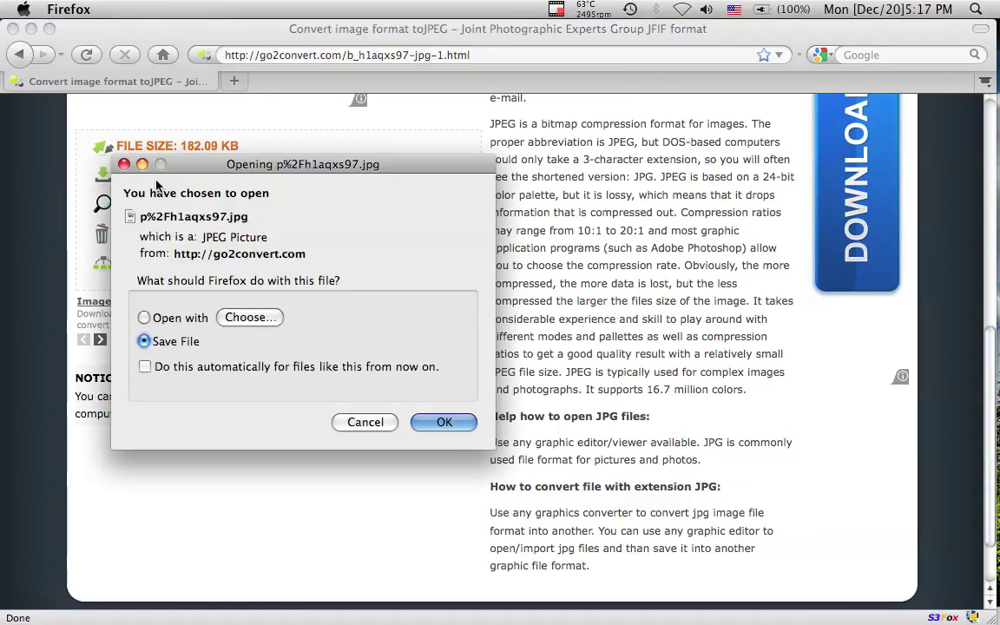
pyautogui.click(444, 423)
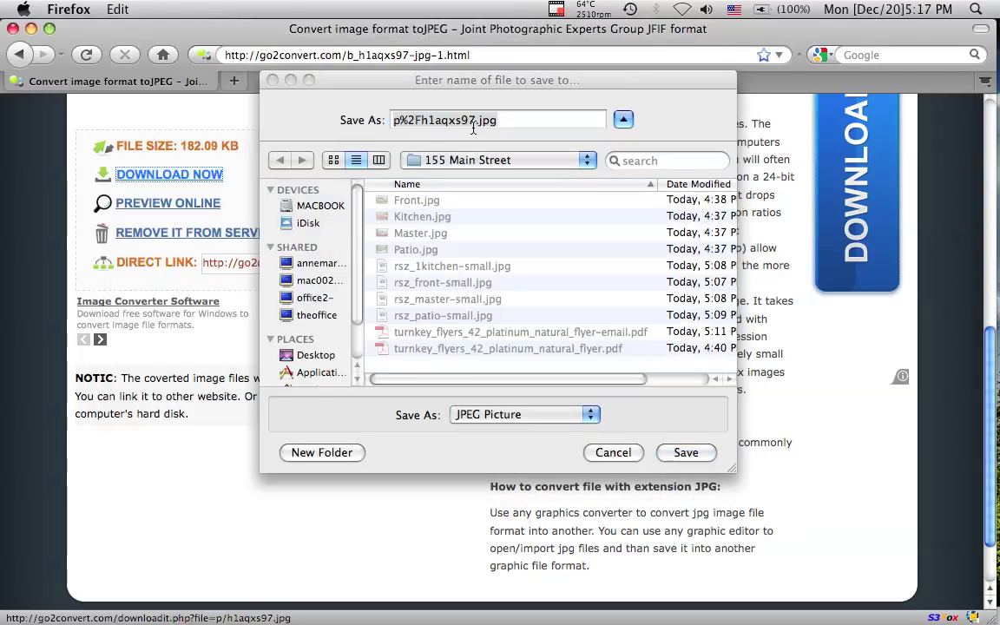
pyautogui.click(476, 120)
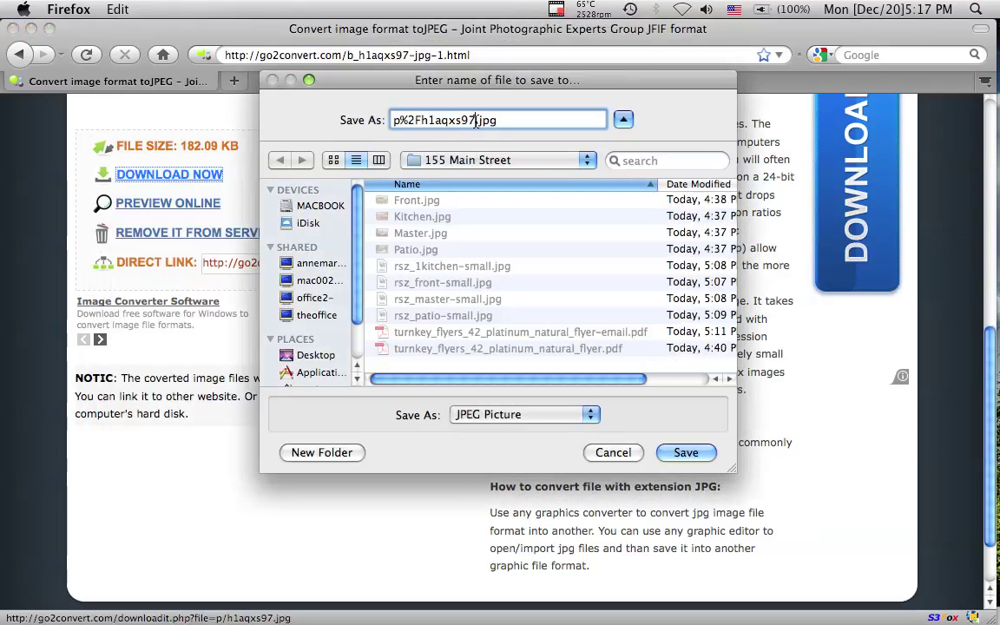
pyautogui.moveTo(476, 120); pyautogui.dragTo(392, 119)
pyautogui.write('1')
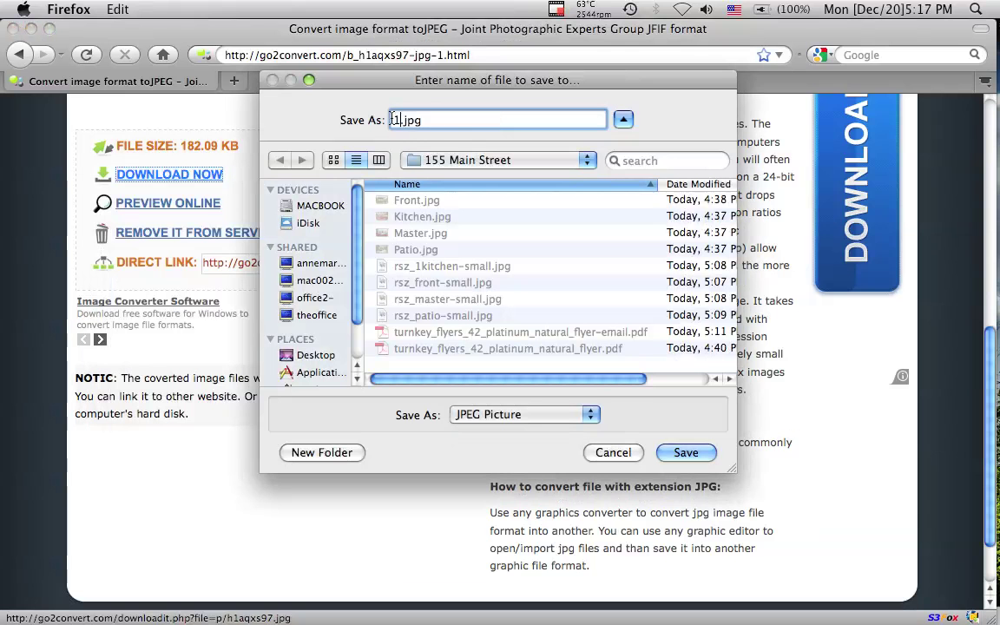
pyautogui.write('55-main-')
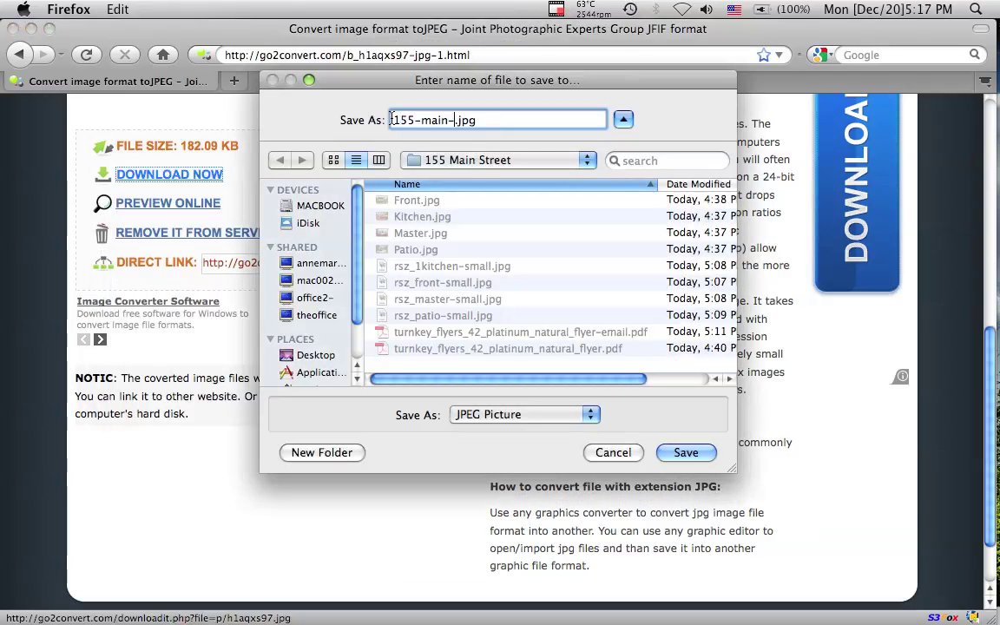
pyautogui.write('street')
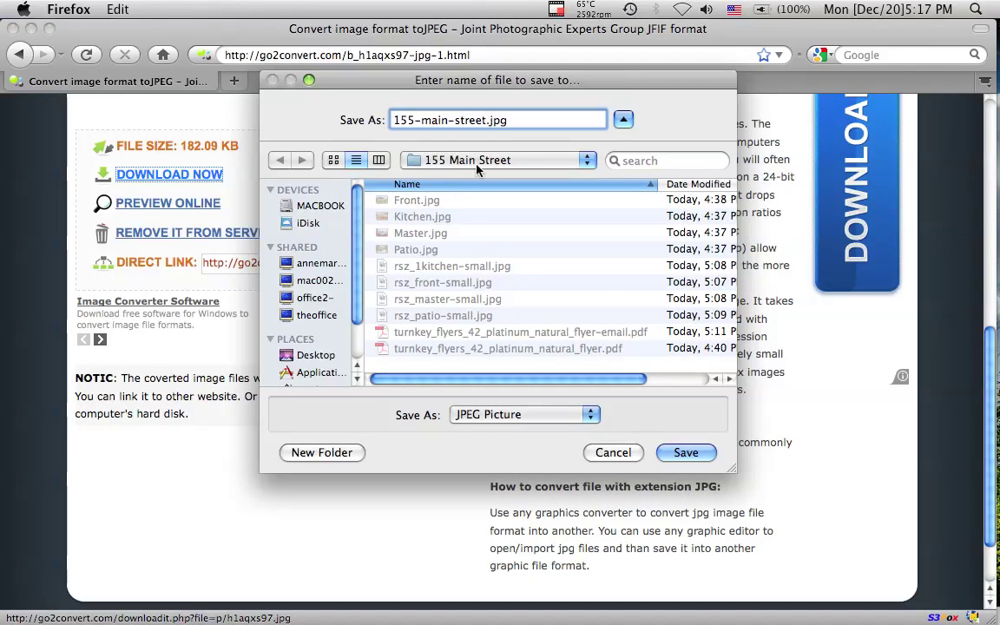
pyautogui.click(685, 452)
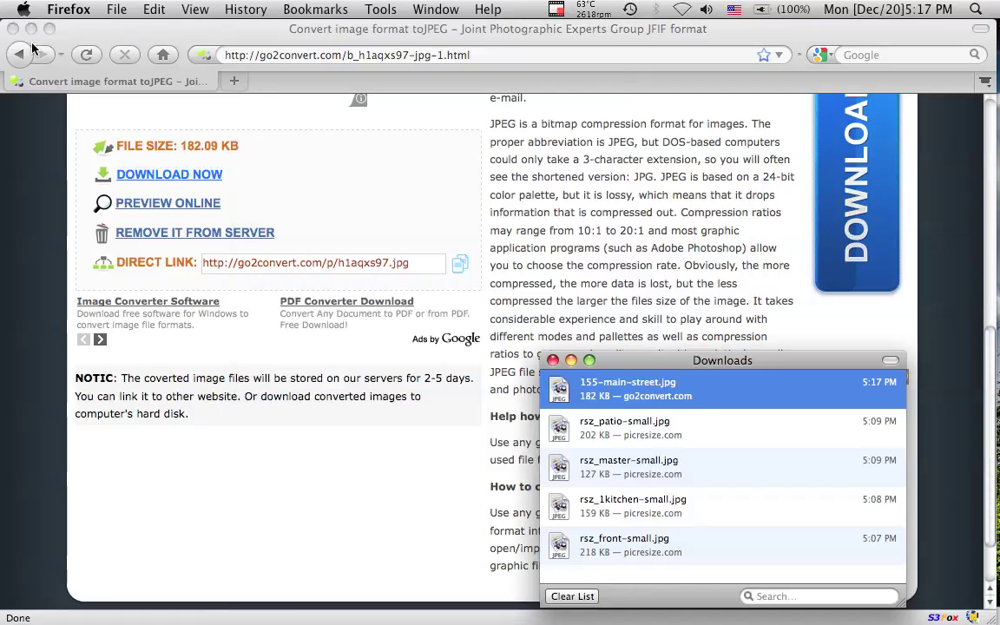
# Step: Open 155-main-street.jpg from Firefox's Downloads list in Preview
pyautogui.doubleClick(647, 397)
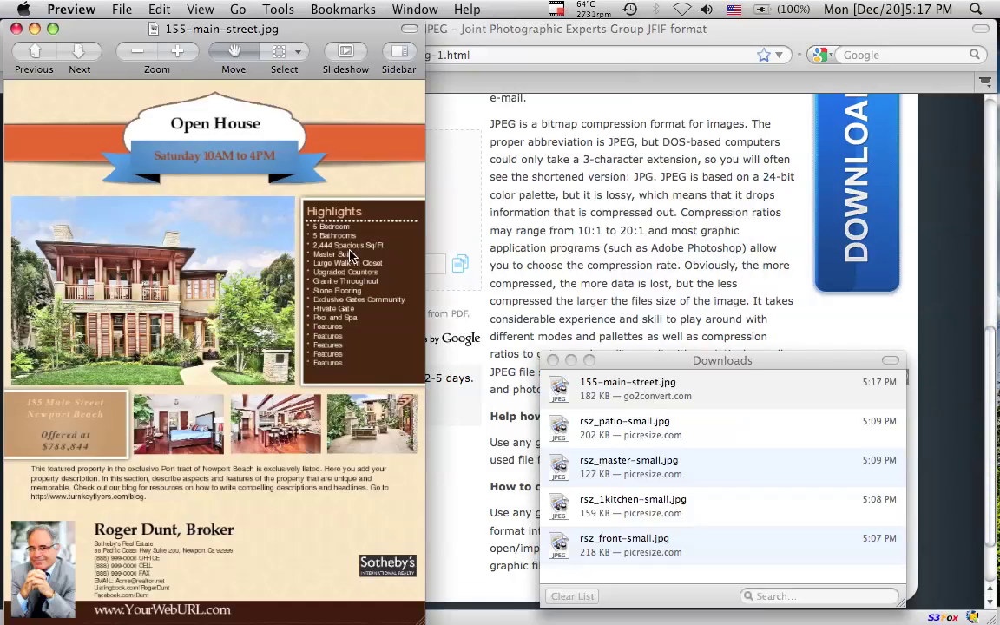
# Step: Zoom in and out on the flyer, enlarge the Preview window, then close it
pyautogui.click(178, 52)
pyautogui.click(180, 54)
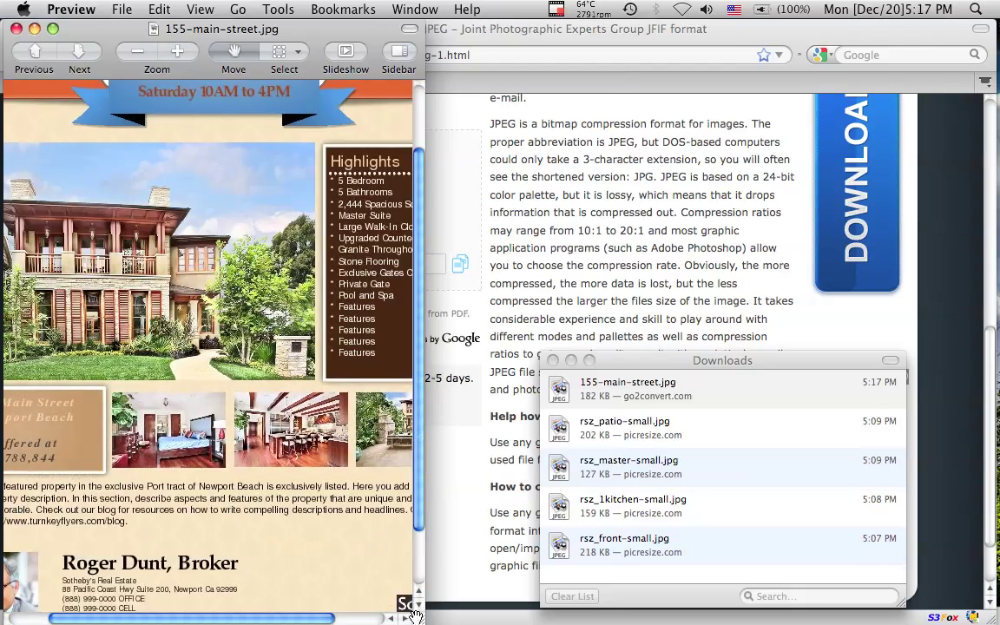
pyautogui.moveTo(420, 618); pyautogui.dragTo(590, 621)
pyautogui.scroll(-3, 365, 447)
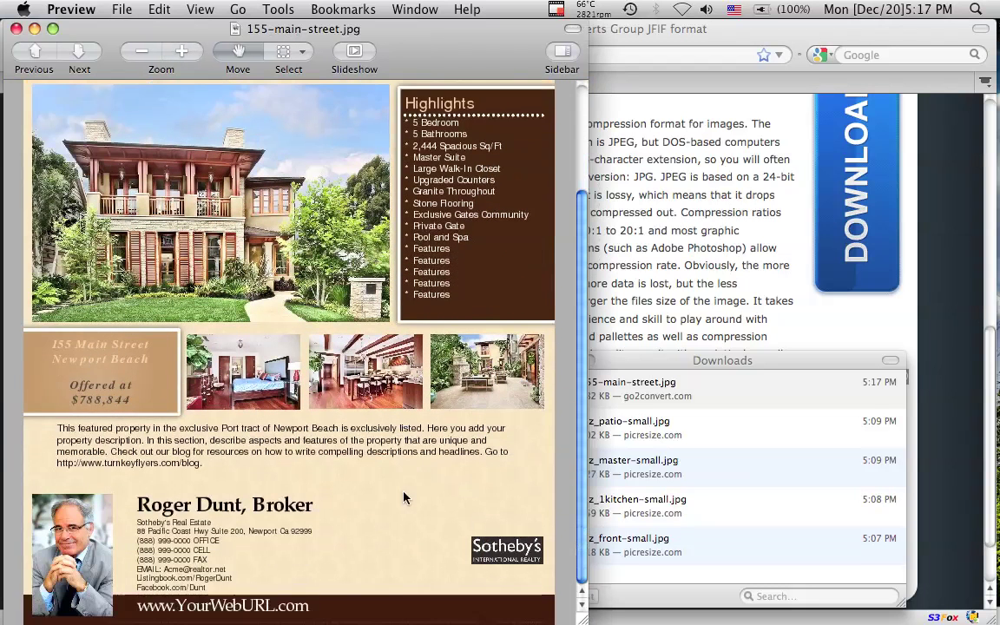
pyautogui.scroll(5, 365, 448)
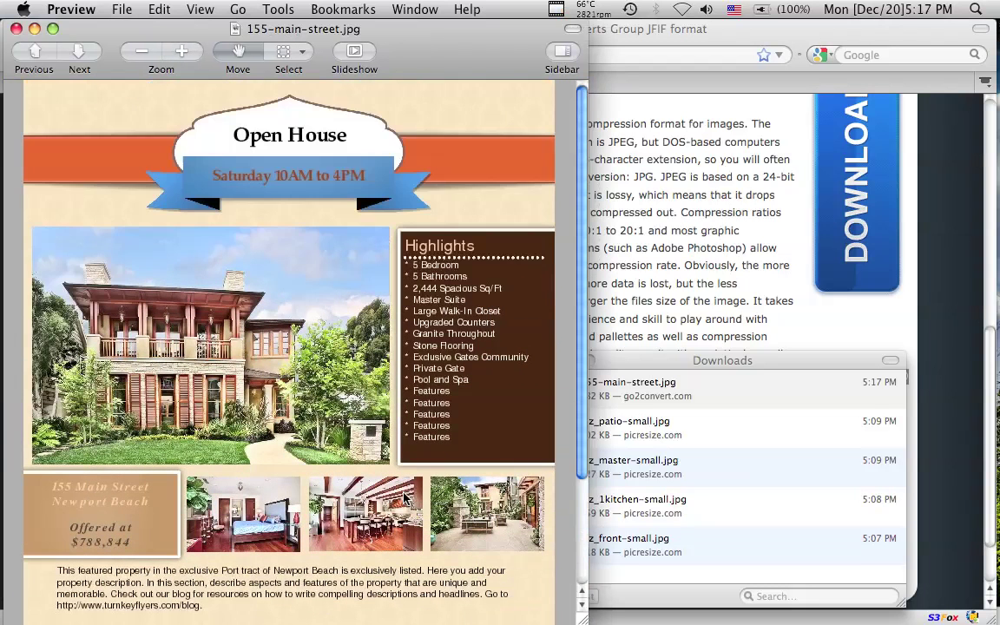
pyautogui.click(181, 51)
pyautogui.click(141, 51)
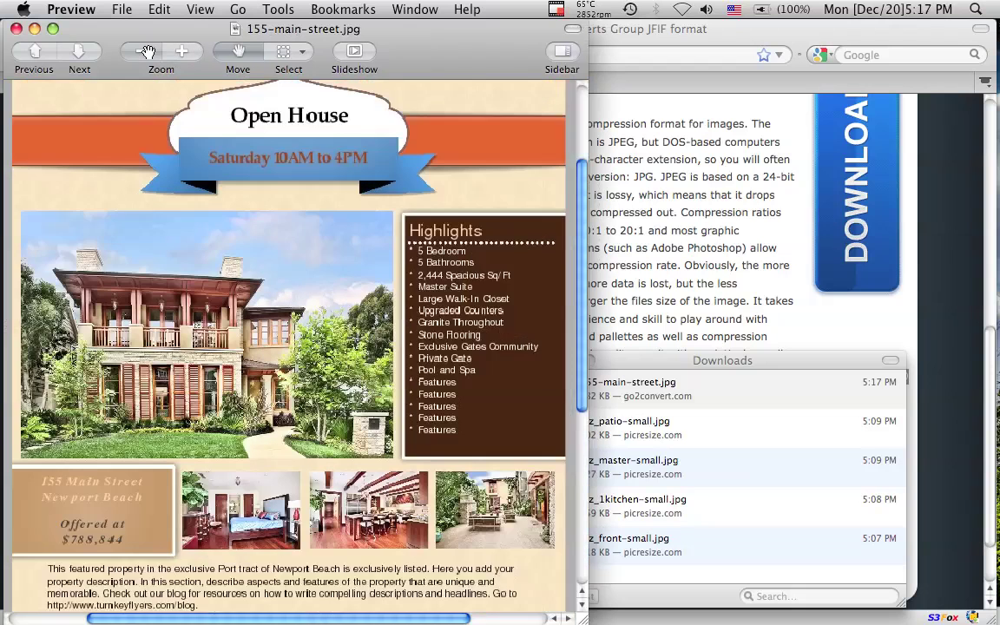
pyautogui.scroll(-1, 318, 349)
pyautogui.scroll(-3, 318, 349)
pyautogui.scroll(4, 318, 349)
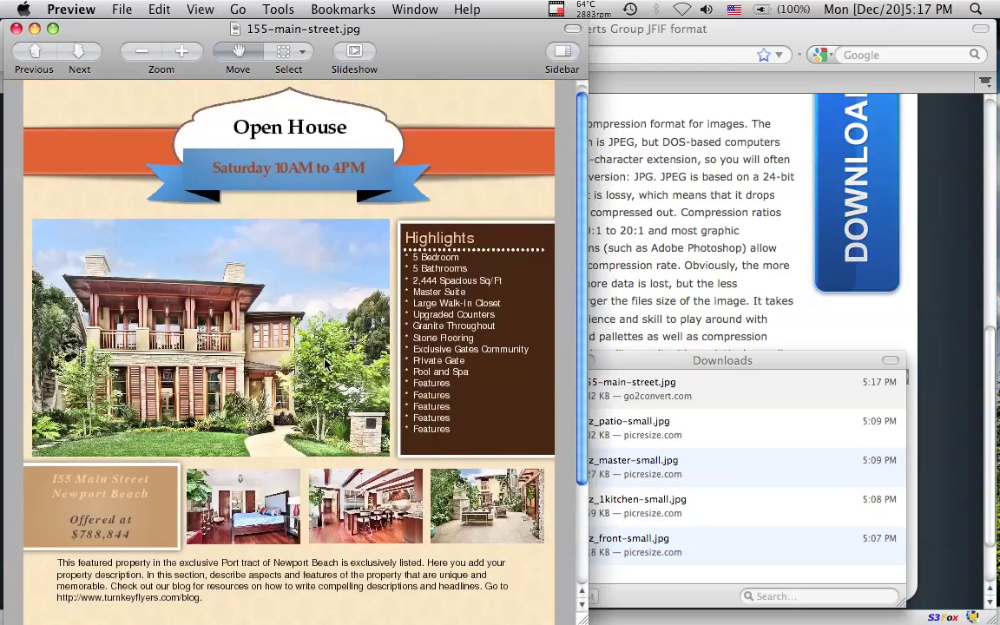
pyautogui.click(15, 29)
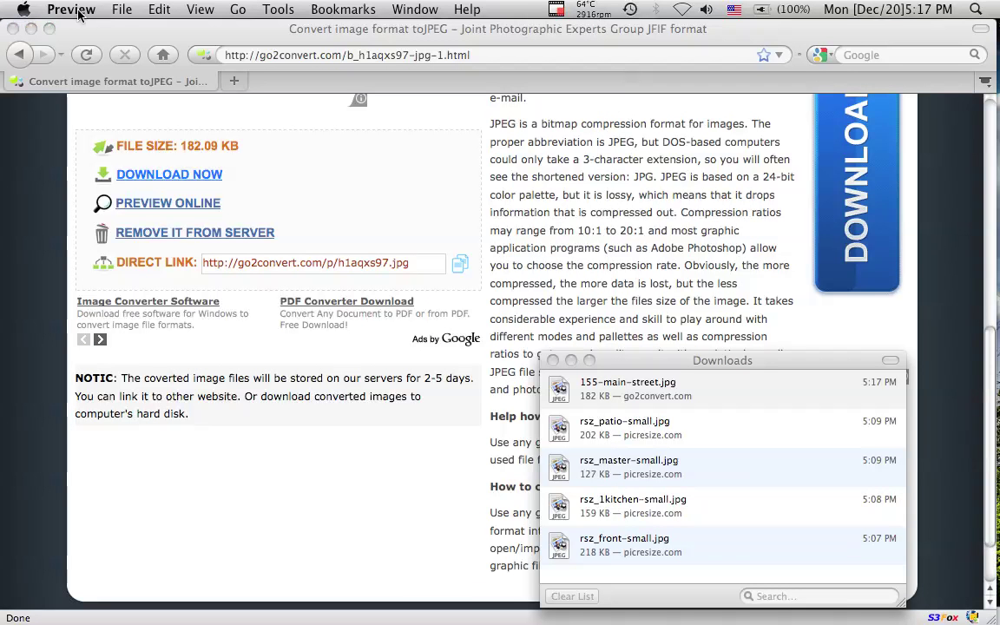